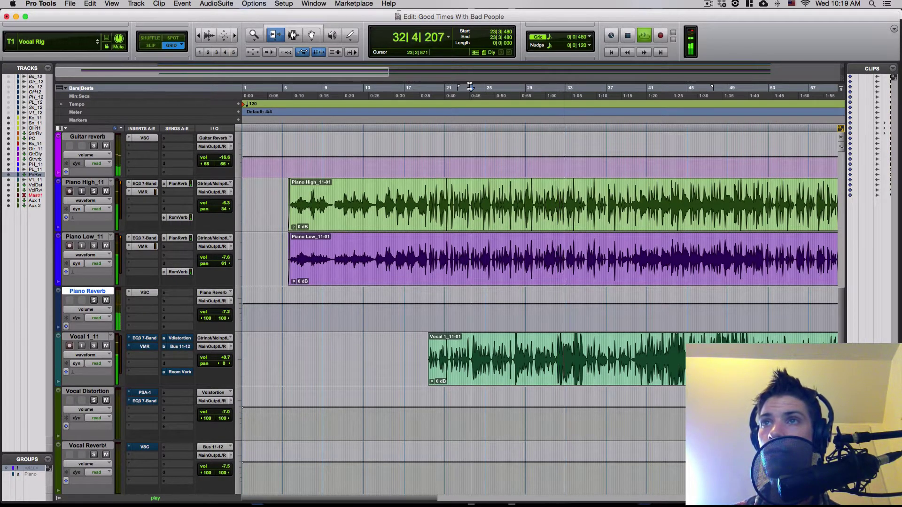
Stop playback and, in the Mix window, activate Vocal 1_11's EQ3 7-Band, keeping its repositioned plug-in window open when others are opened
key(space)
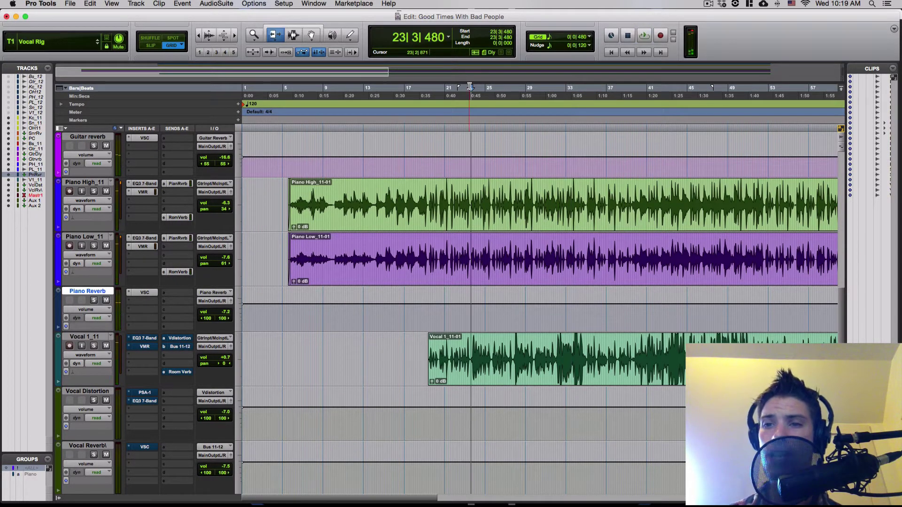
key(super+equal)
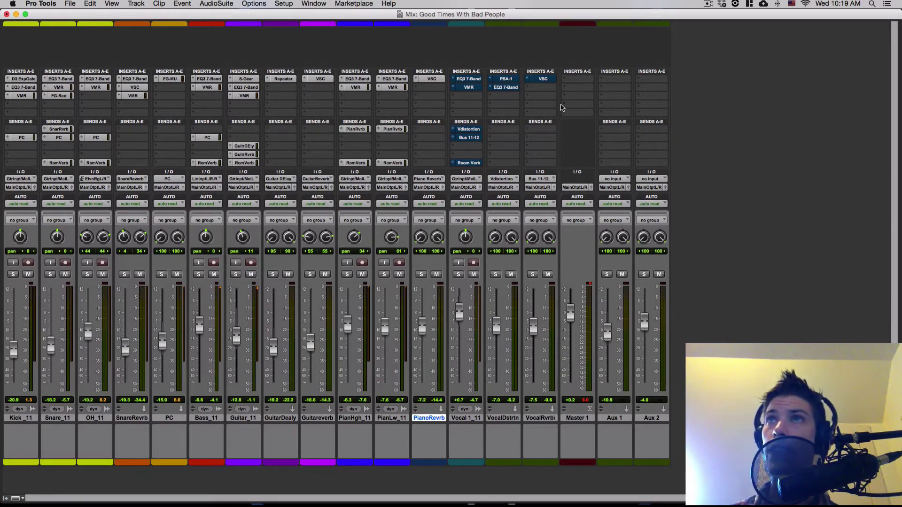
click(469, 79)
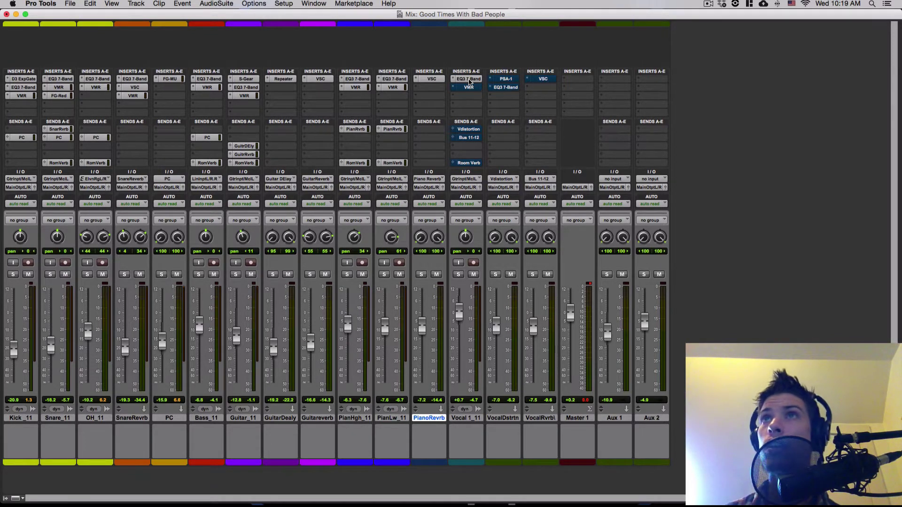
drag(369, 162, 694, 148)
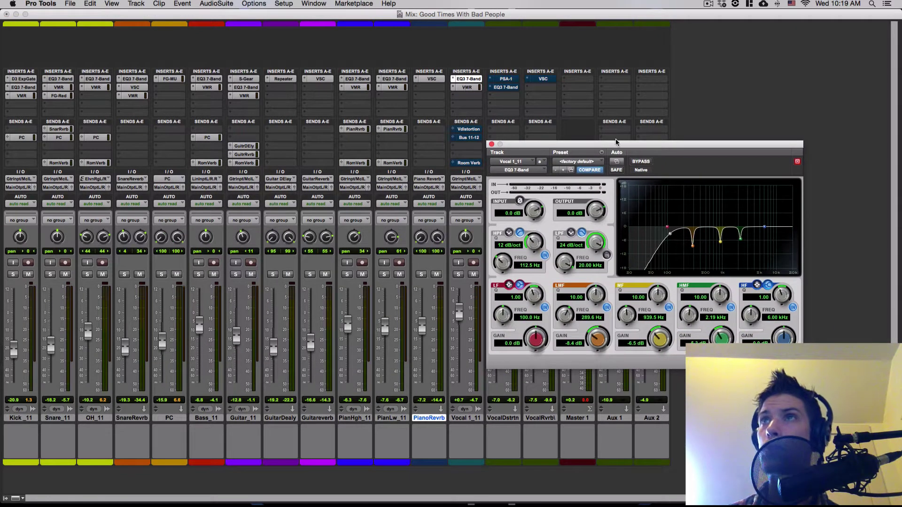
click(798, 162)
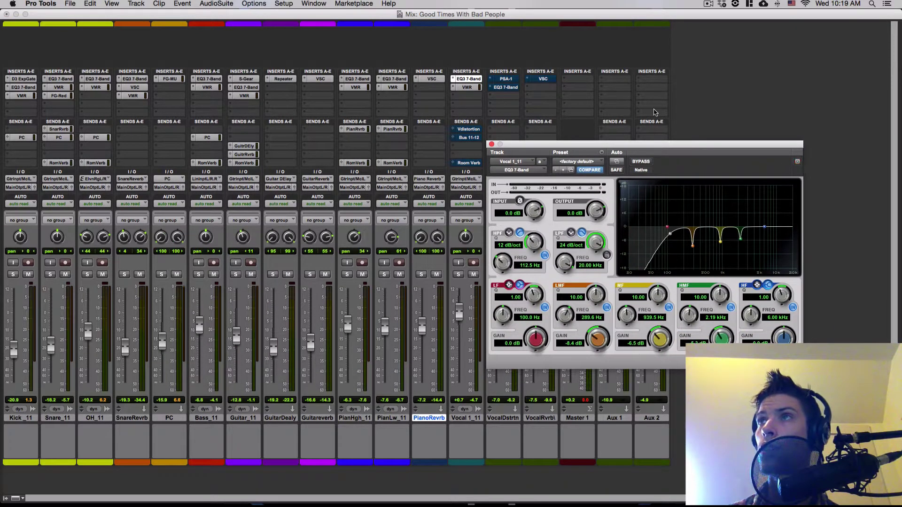
Activate the Virtual Mix Rack on Vocal 1_11, review its FG-S and Trimmer settings beside the EQ, and close both plug-in windows
click(467, 87)
drag(644, 146, 187, 82)
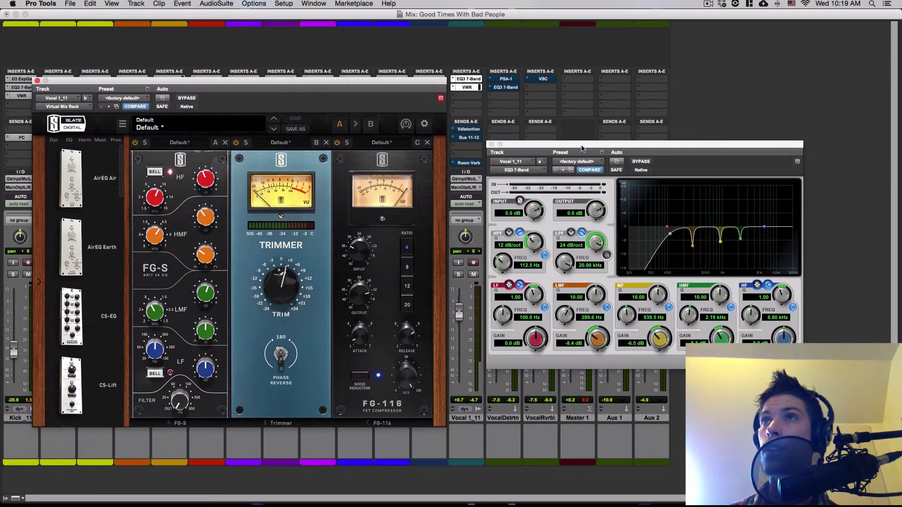
drag(582, 149, 580, 151)
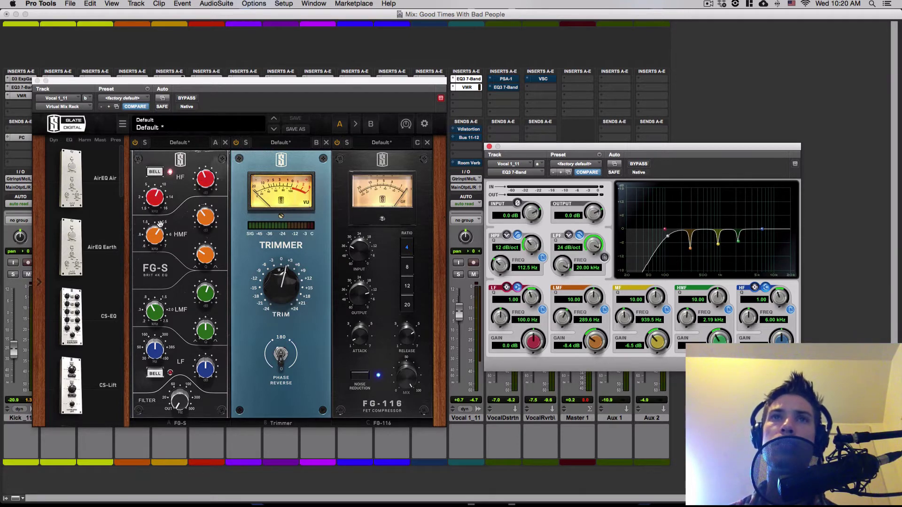
mouse_move(154, 312)
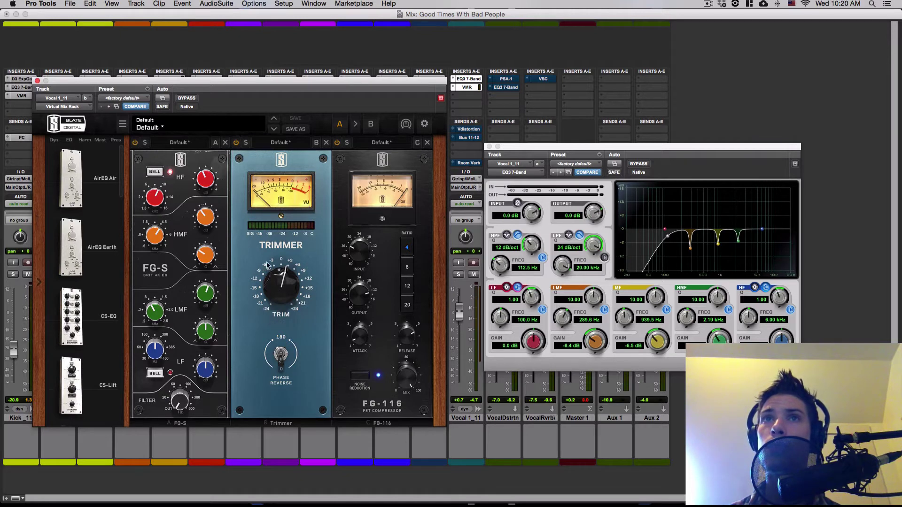
click(283, 294)
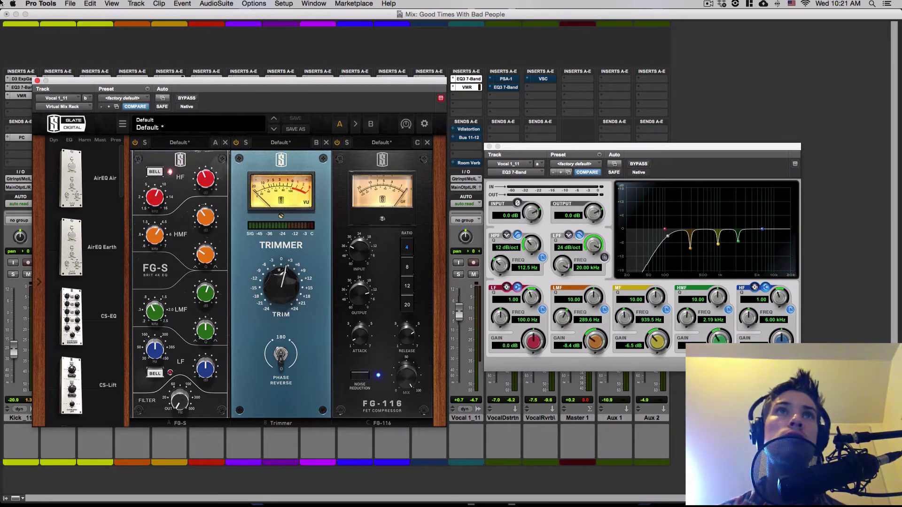
click(37, 80)
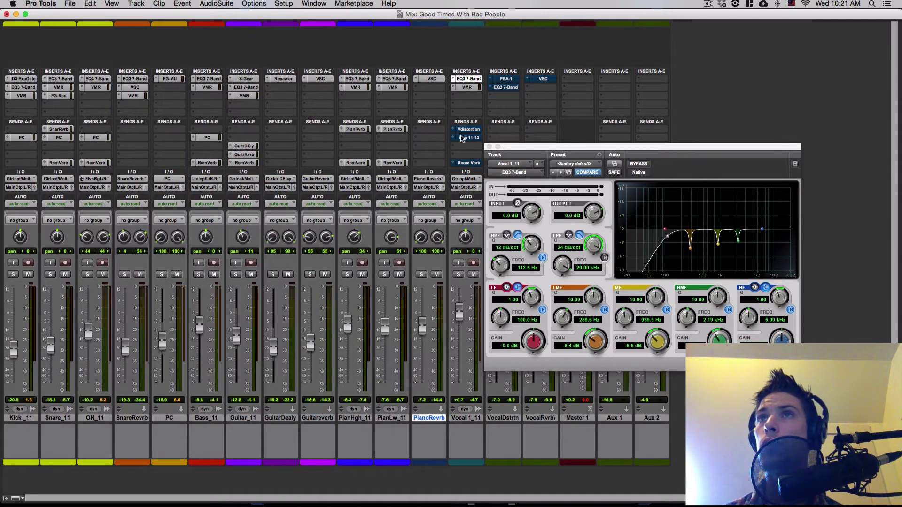
click(490, 147)
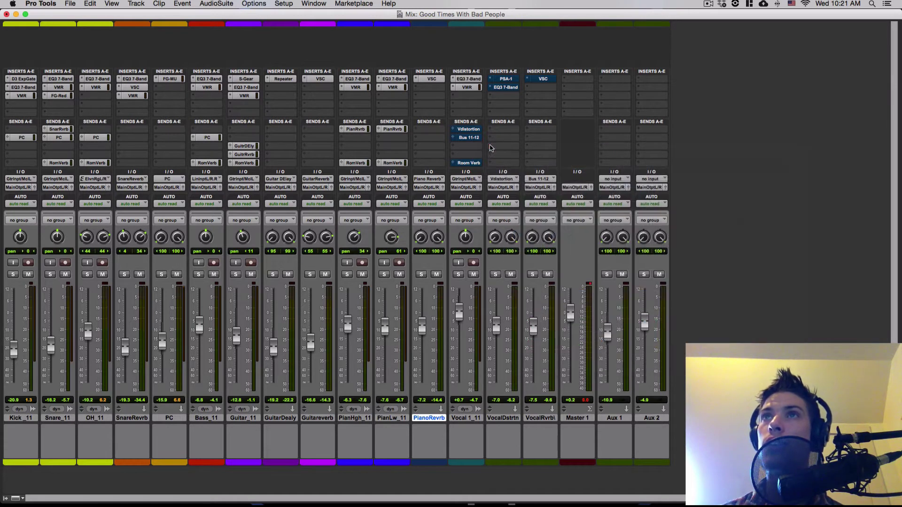
Unmute Vocal 1_11's Vdistortion send and activate SansAmp PSA-1 on Vocal Distortion, reviewing its settings and briefly soloing that track
click(469, 131)
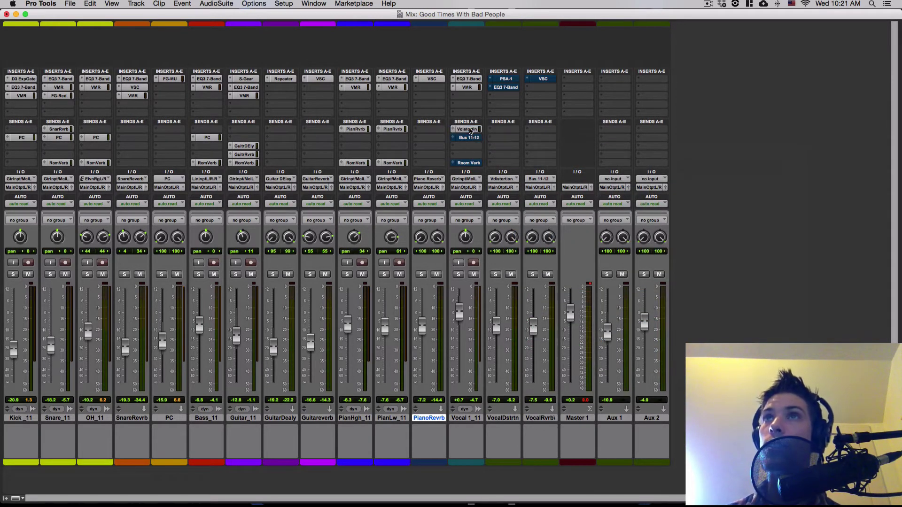
click(506, 80)
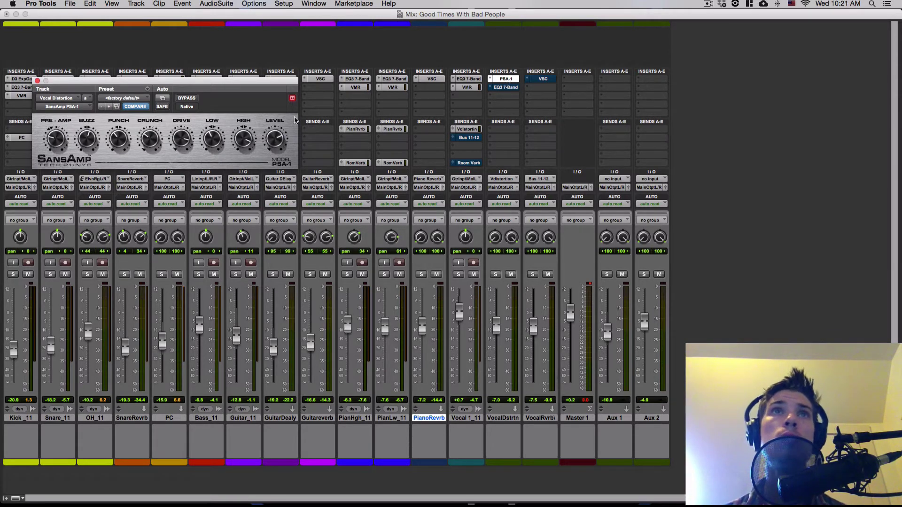
drag(234, 84, 235, 91)
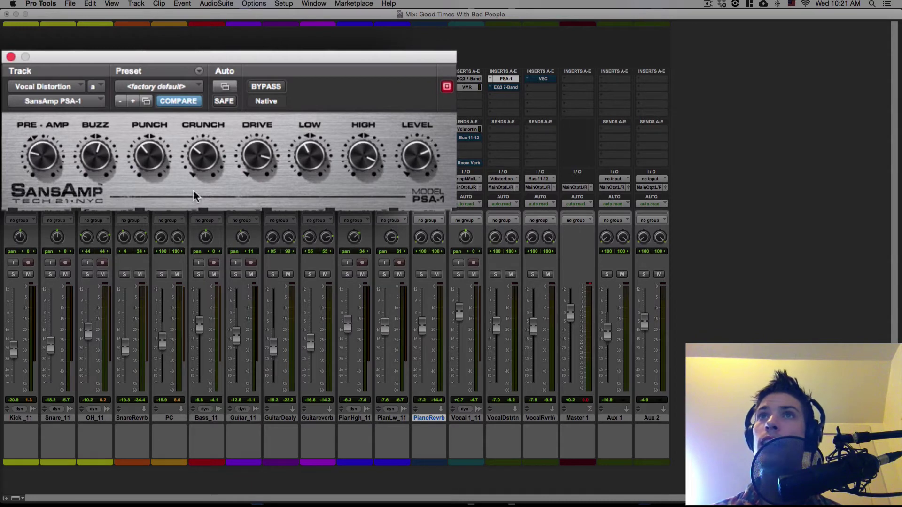
click(496, 274)
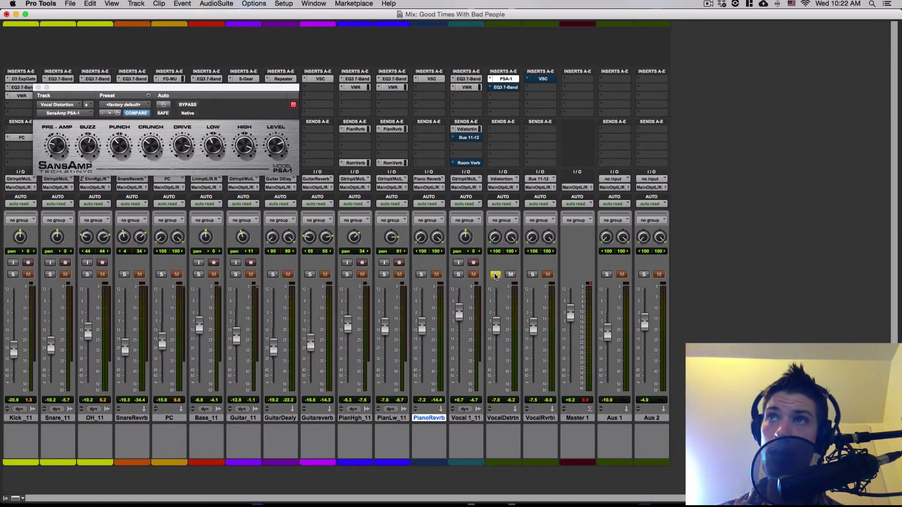
click(496, 275)
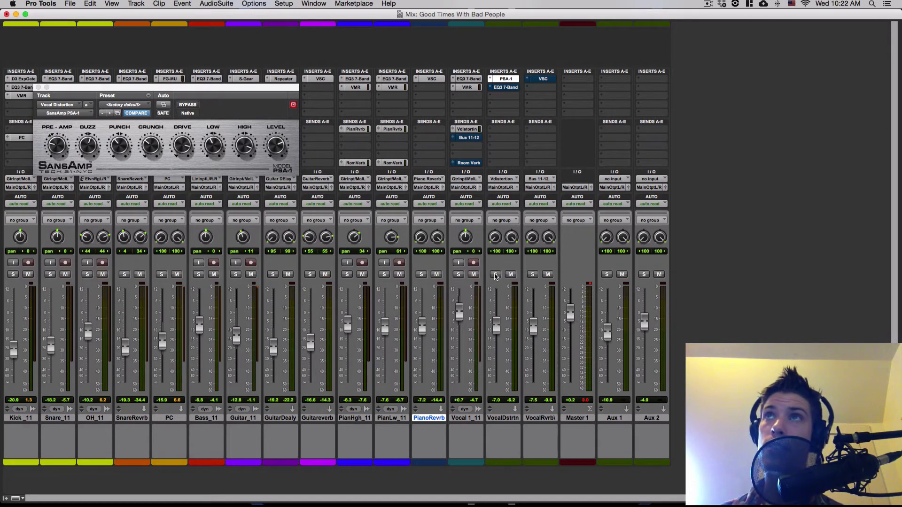
Activate the EQ3 7-Band on the Vocal Distortion track, review its curve, and close its plug-in window
click(505, 88)
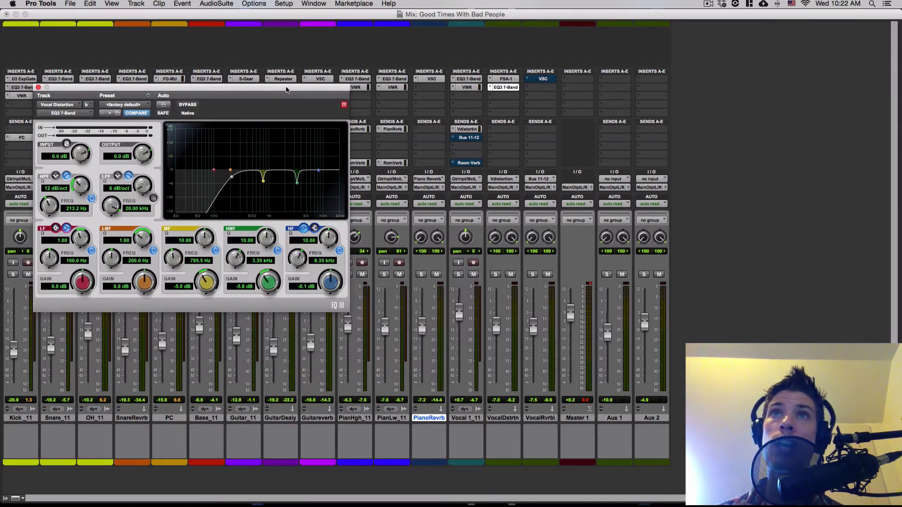
drag(286, 89, 545, 117)
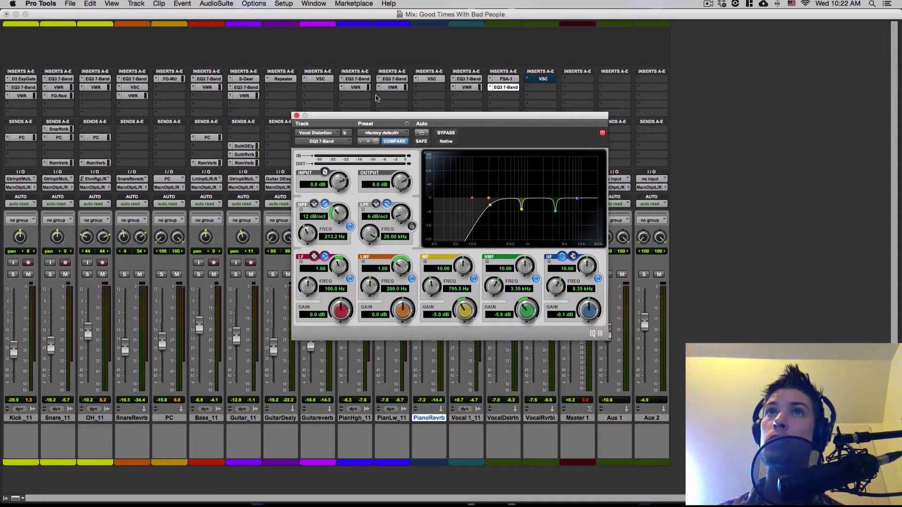
click(297, 116)
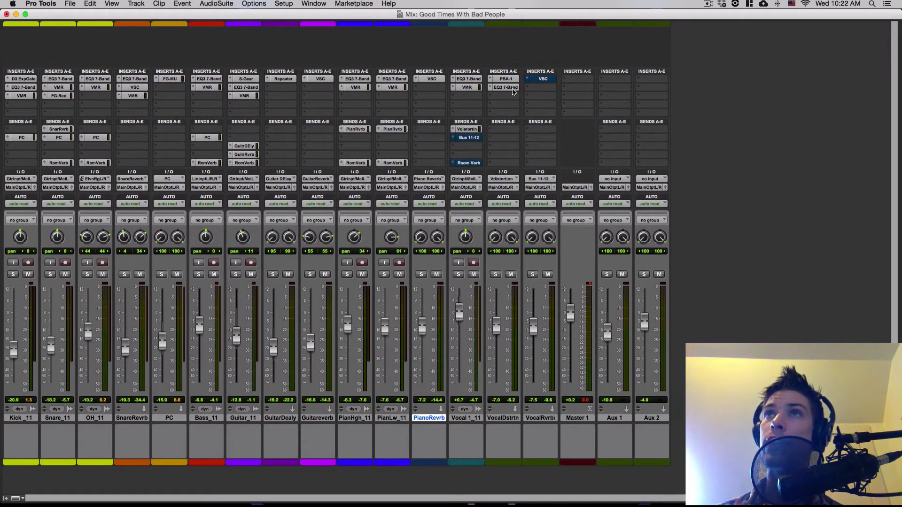
Play the mix with the Vocal Reverb track muted and compare it with the Vocal Distortion track muted and unmuted
click(548, 275)
key(space)
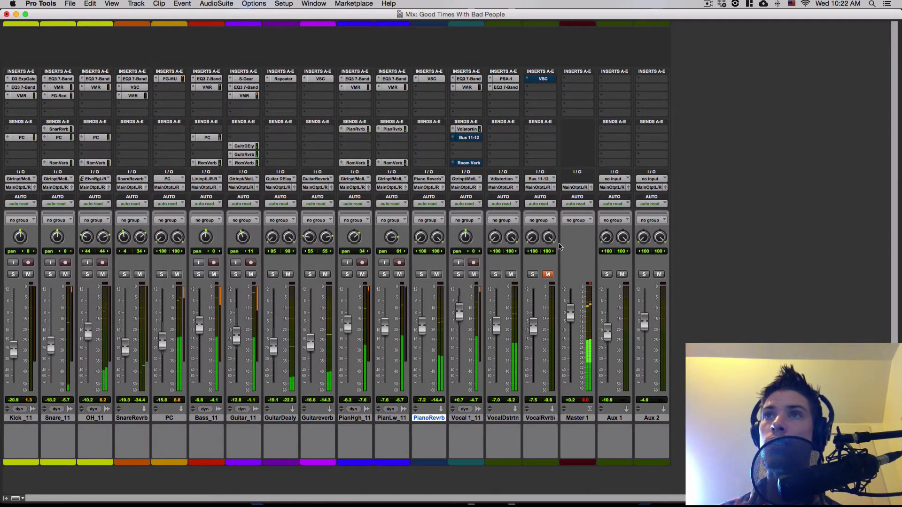
click(511, 275)
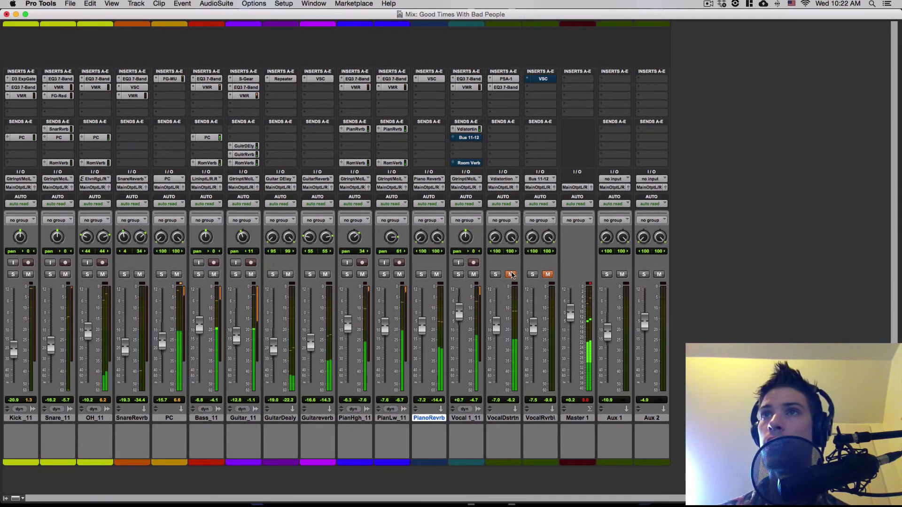
click(511, 275)
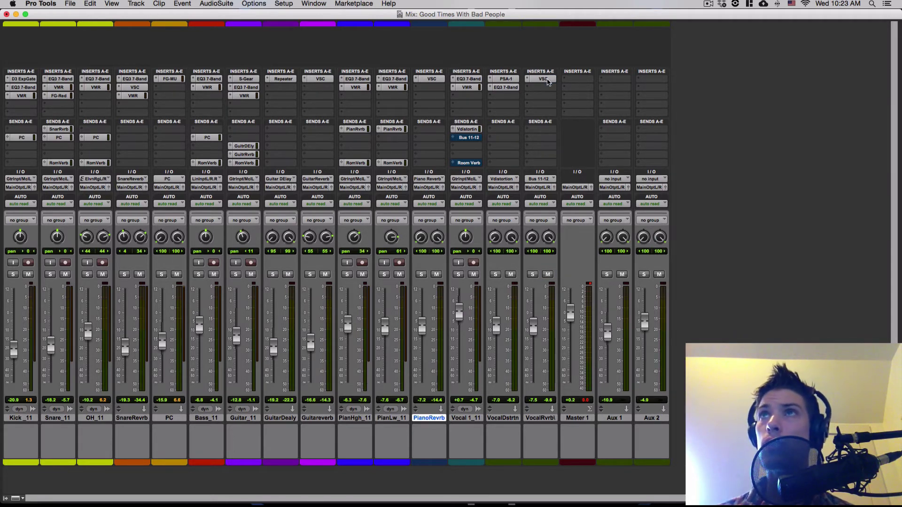
Activate VerbSuite Classics on the Vocal Reverb track, review its reverb settings, and close its plug-in window
click(543, 79)
drag(538, 119, 645, 65)
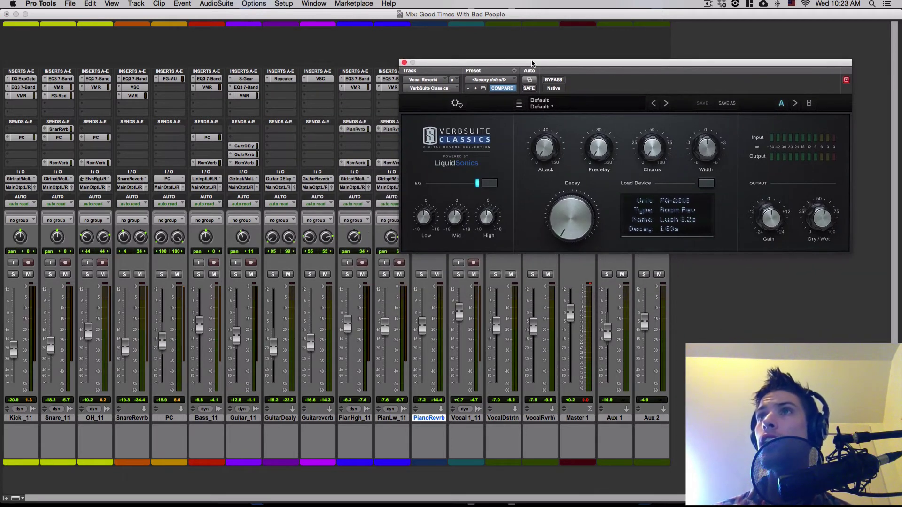
drag(532, 63, 543, 73)
mouse_move(836, 226)
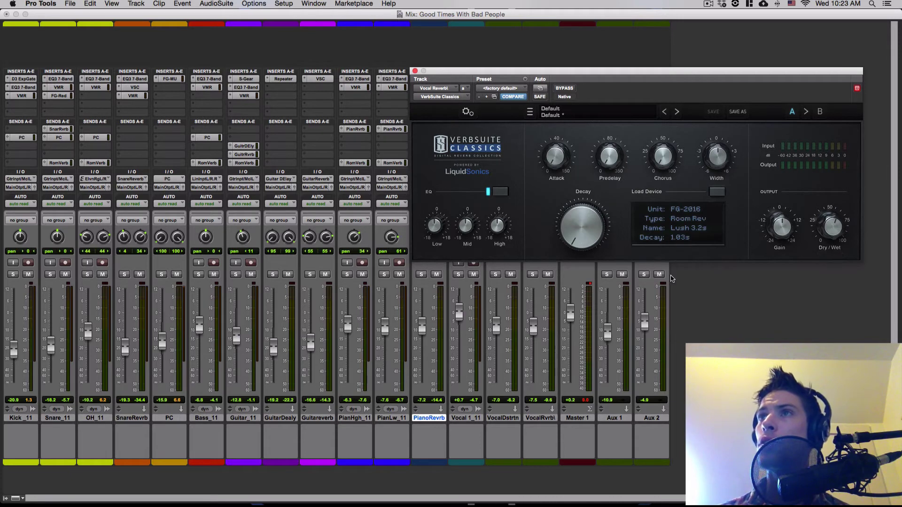
click(415, 72)
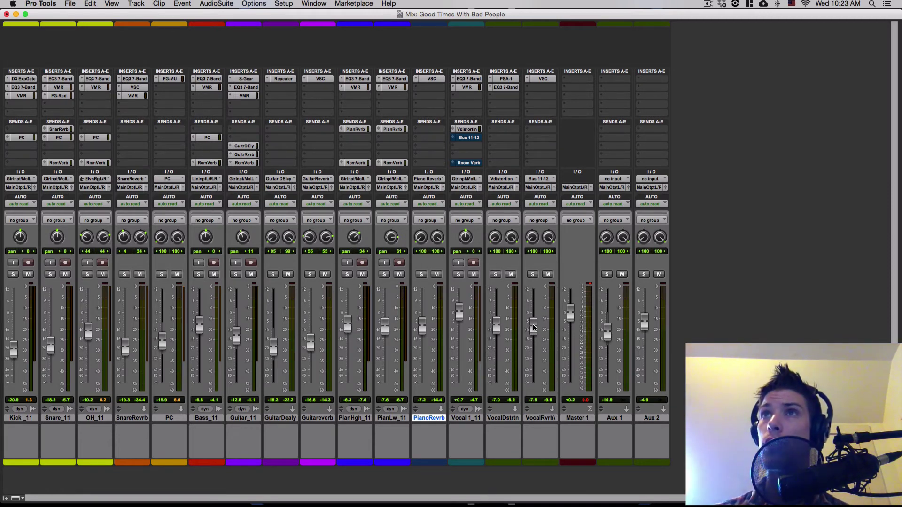
Unmute the Bus 11-12 send on Vocal 1_11 and audition the Vocal Reverb track in solo before clearing the solo
click(530, 275)
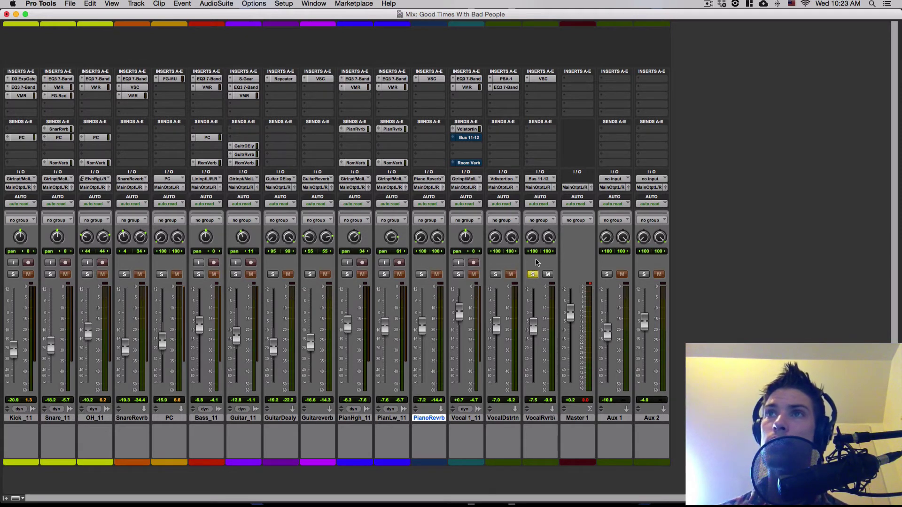
key(space)
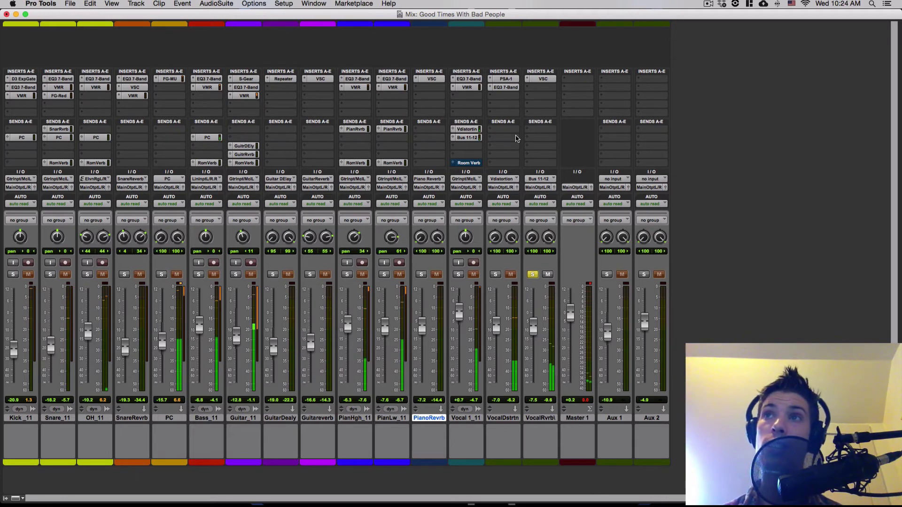
click(533, 275)
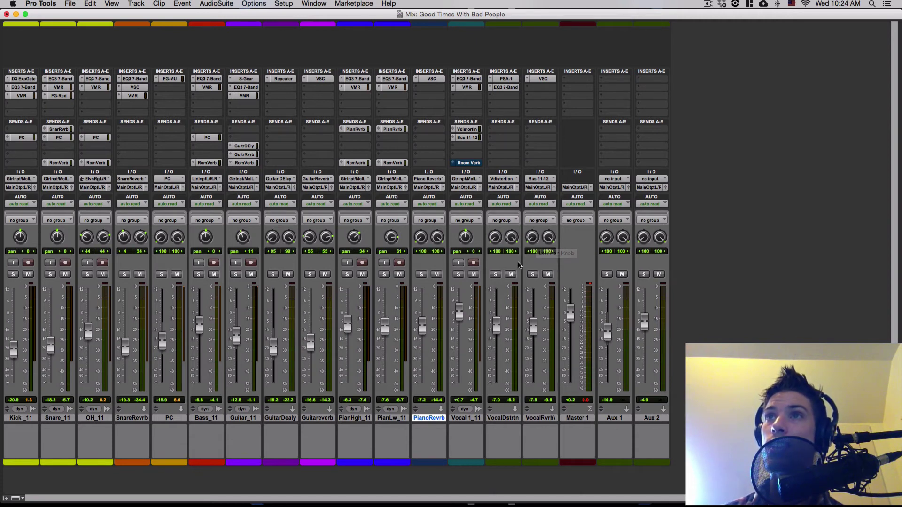
Play the full mix and compare the vocal with the Vocal Reverb and Vocal Distortion tracks muted and unmuted
key(space)
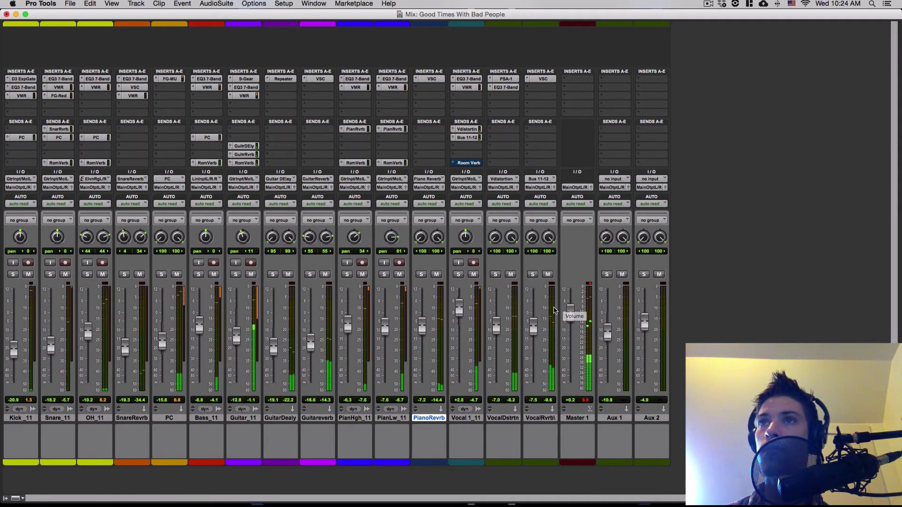
click(548, 274)
click(510, 274)
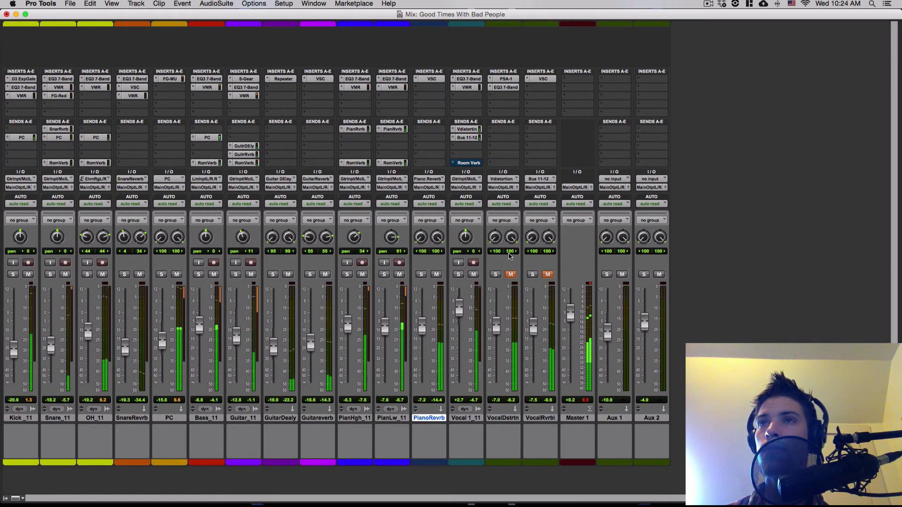
click(511, 274)
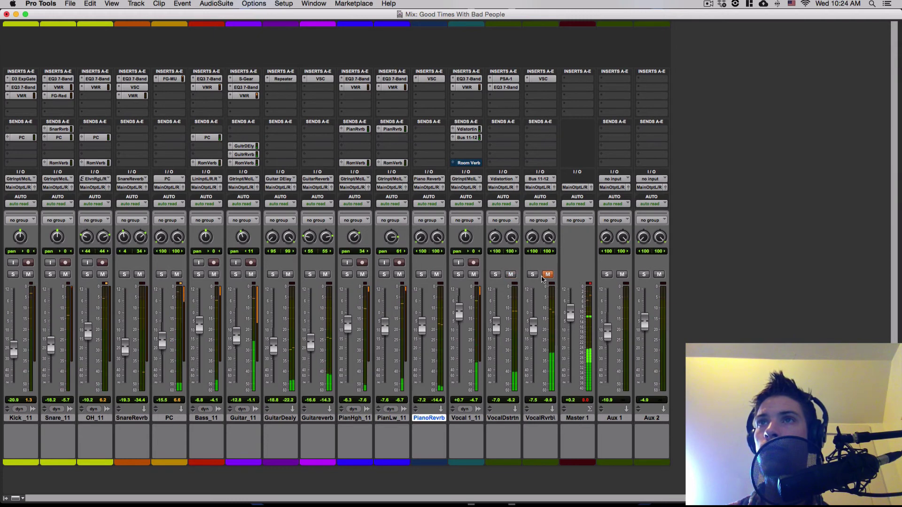
click(547, 274)
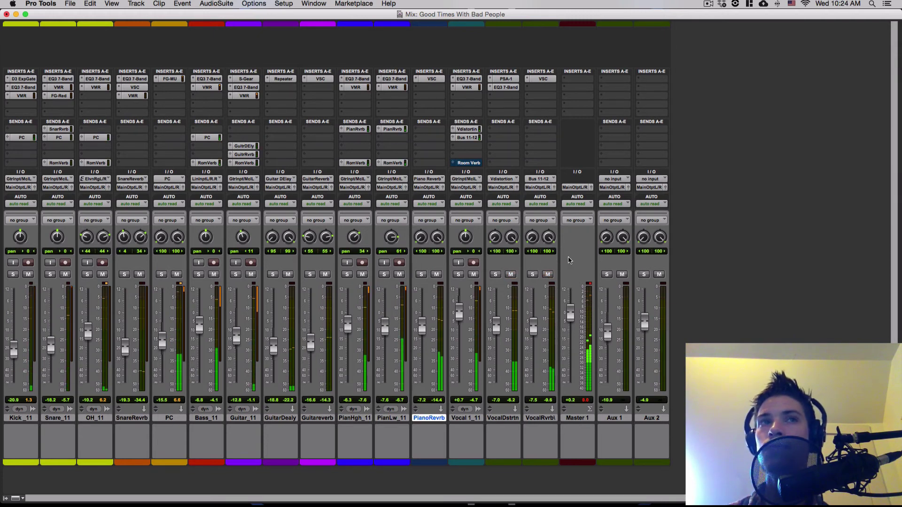